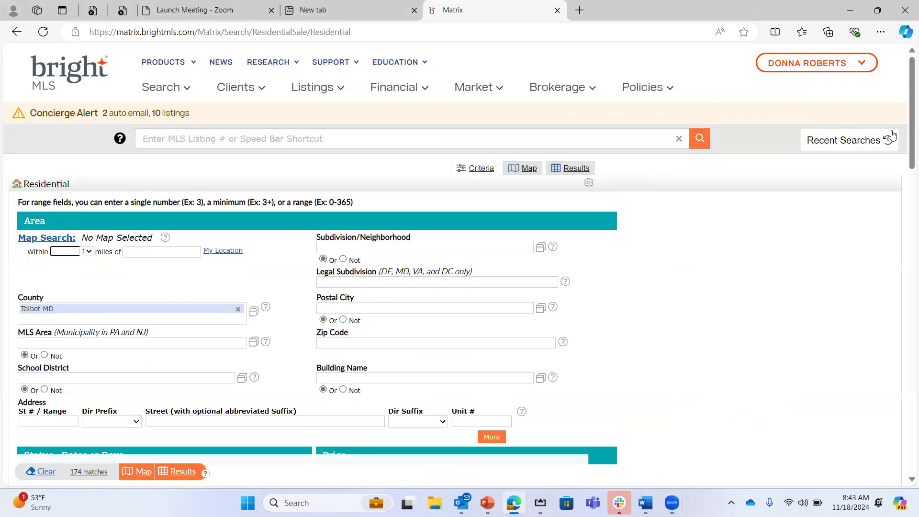
# - Rerun the recent saved search 'res C/S ACT $1000+ Talbot MD' to list 47 Talbot properties
pyautogui.click(832, 144)
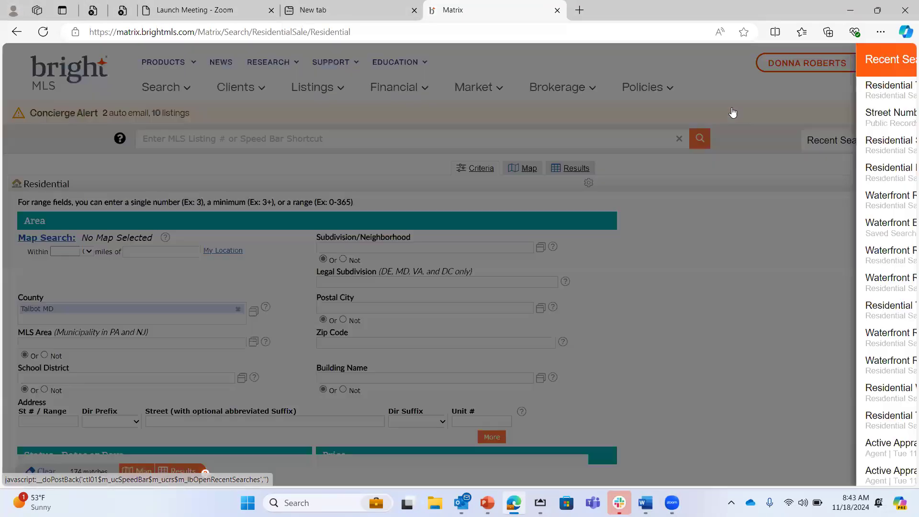
pyautogui.click(725, 89)
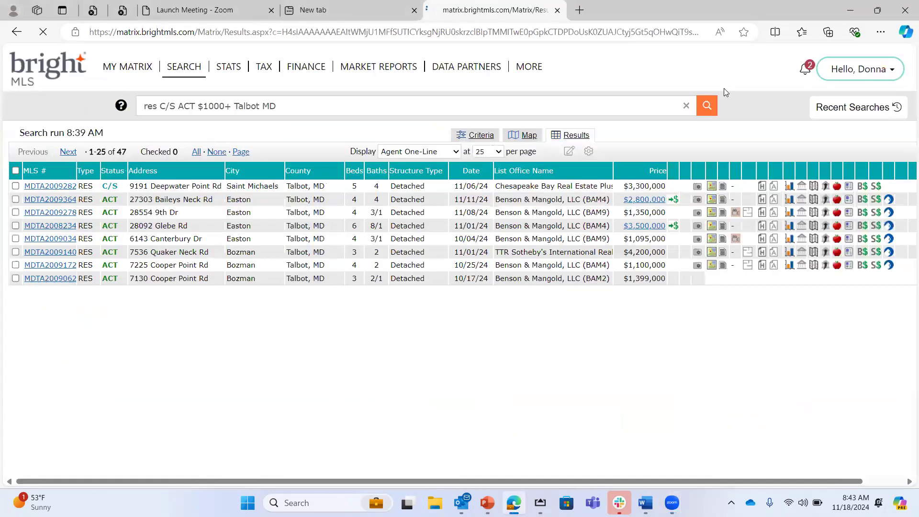
# - Check Cooper Point, Bloomfield, Hopkins Neck, Bar Neck and White Hall Rd listings, and send them to ShowingTime
pyautogui.scroll(-2, 445, 160)
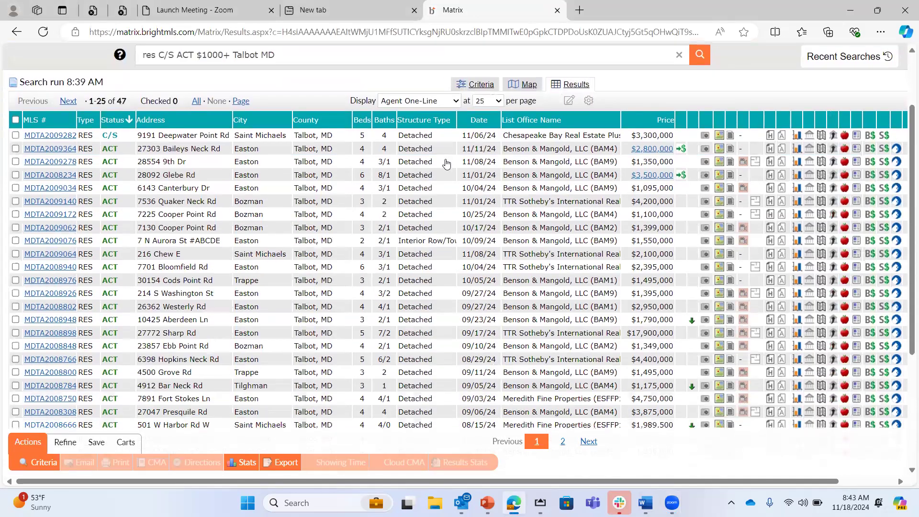
pyautogui.scroll(-1, 446, 165)
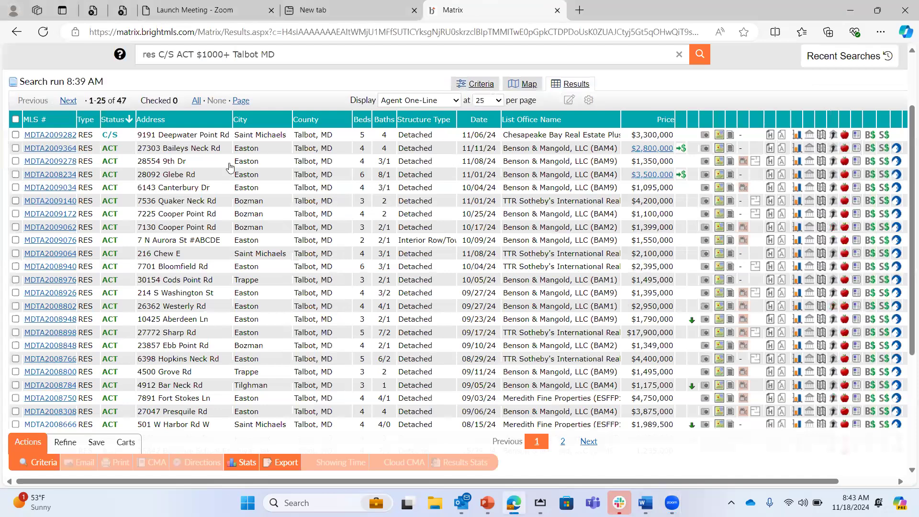
pyautogui.scroll(-1, 46, 161)
pyautogui.click(16, 174)
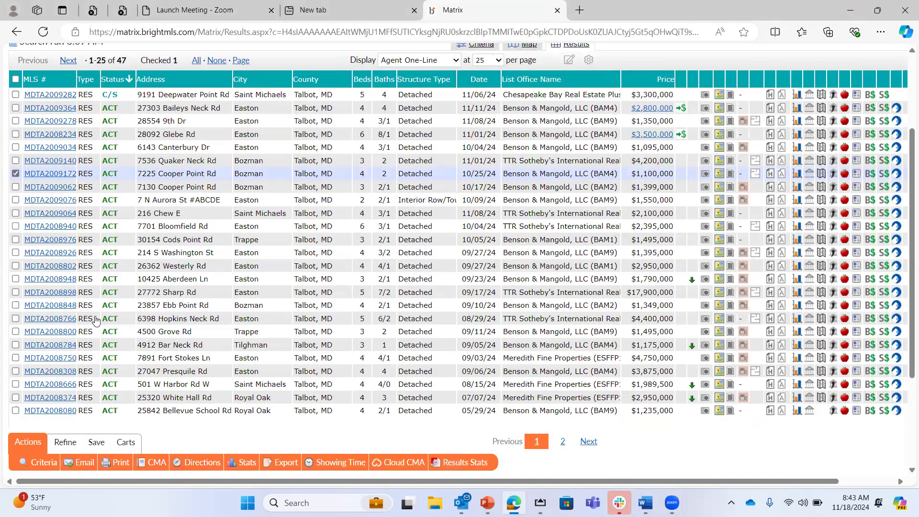
pyautogui.click(15, 226)
pyautogui.click(15, 319)
pyautogui.click(16, 346)
pyautogui.scroll(-2, 122, 369)
pyautogui.click(16, 314)
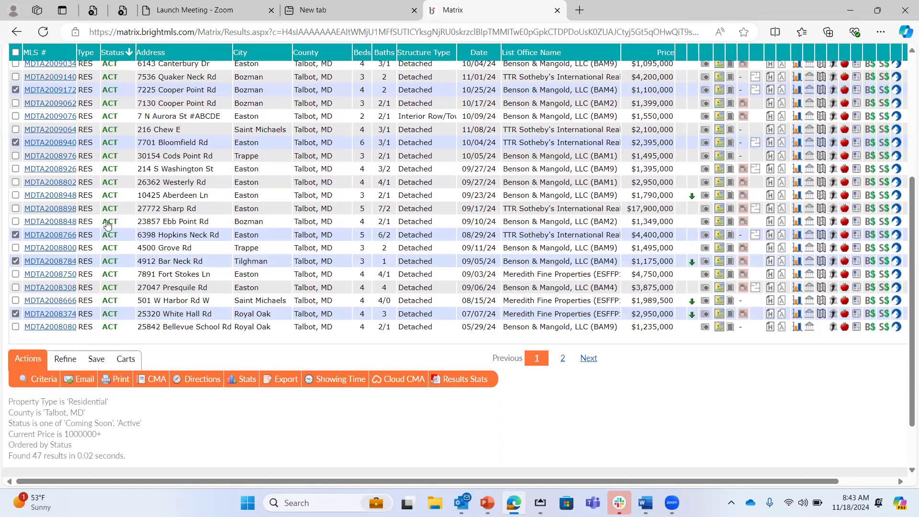
pyautogui.click(338, 382)
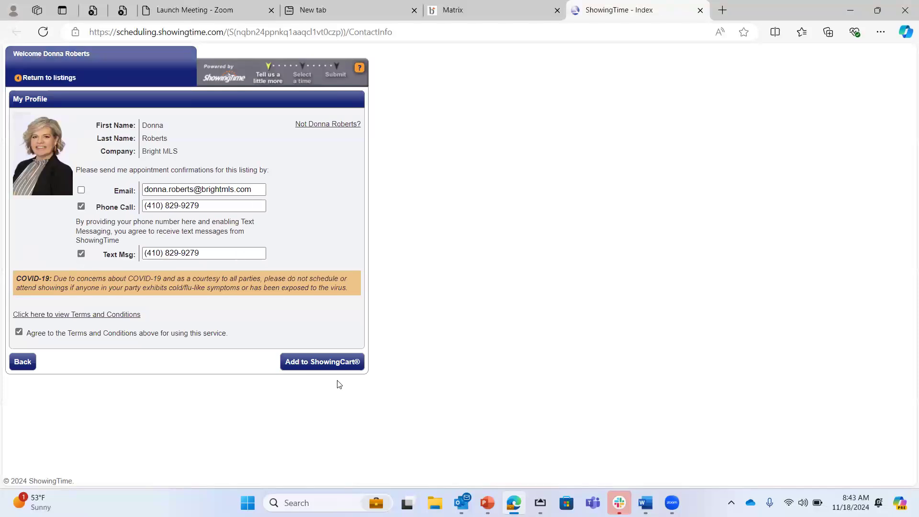
# - Add the five selected listings to the ShowingCart from the My Profile page
pyautogui.click(316, 363)
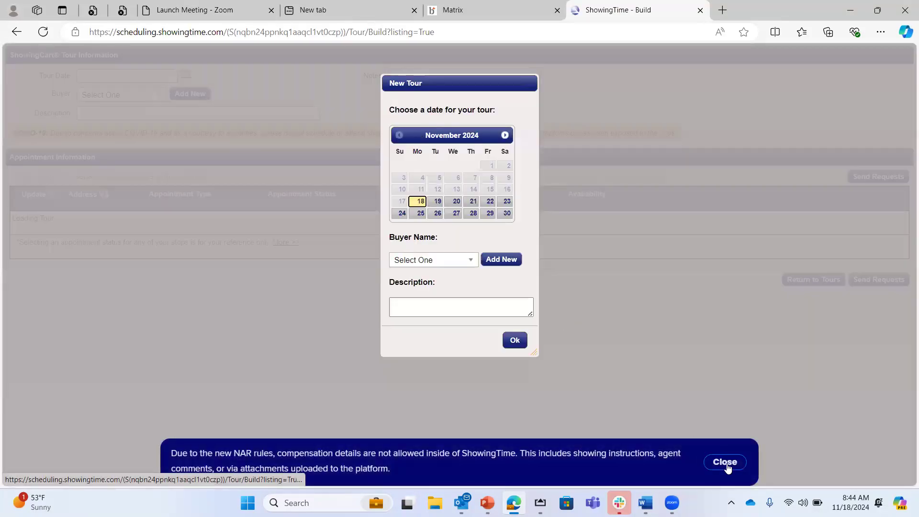
# - Dismiss the NAR compensation notice and create the 11/19/2024 tour with a buyer description
pyautogui.click(725, 463)
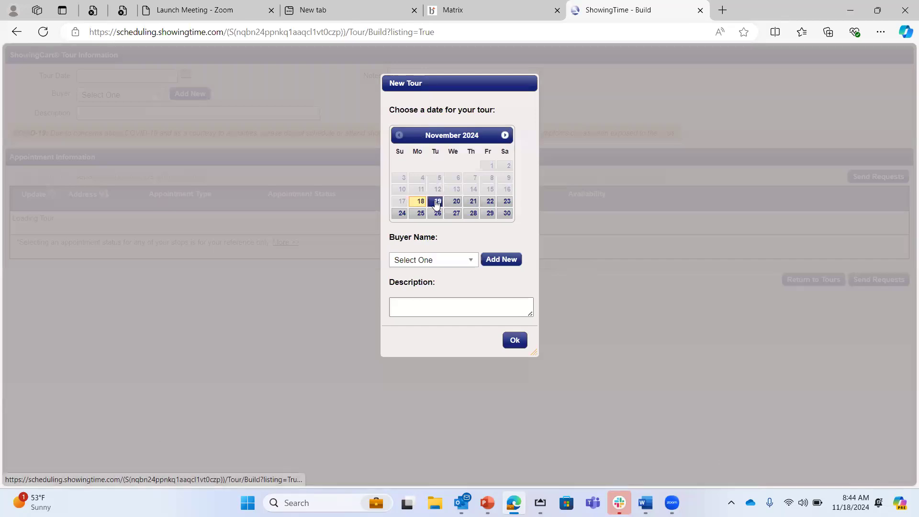
pyautogui.click(413, 309)
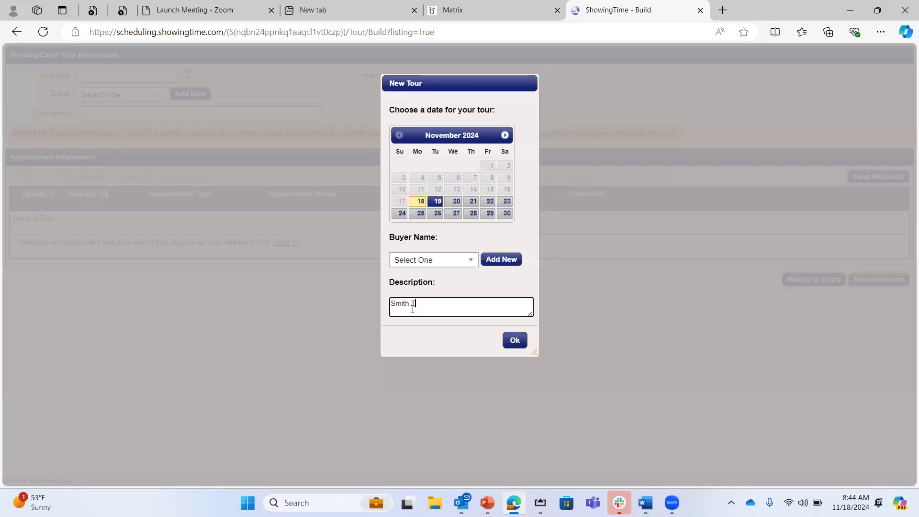
pyautogui.click(515, 341)
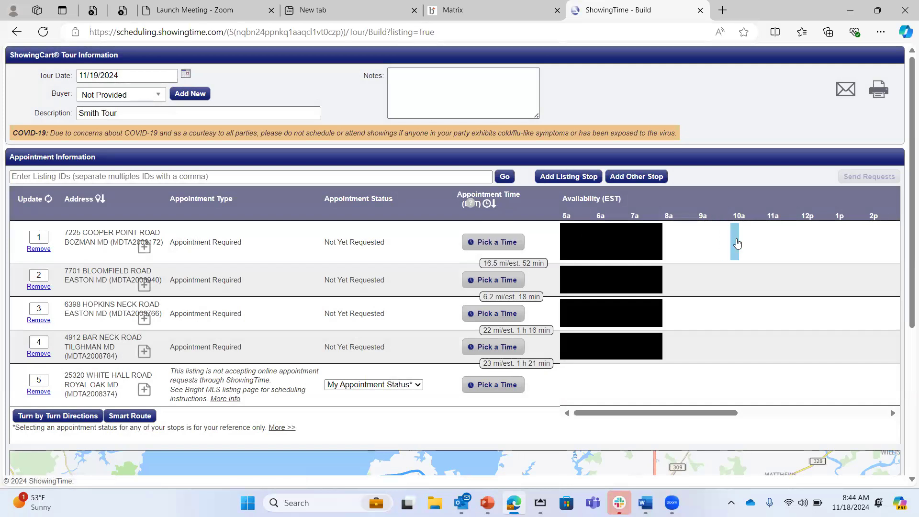
pyautogui.scroll(-1, 768, 319)
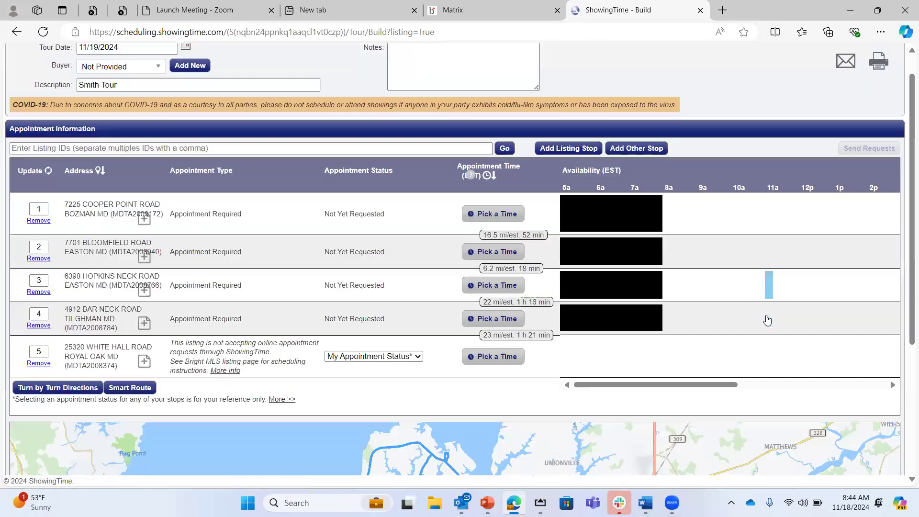
pyautogui.scroll(-3, 768, 319)
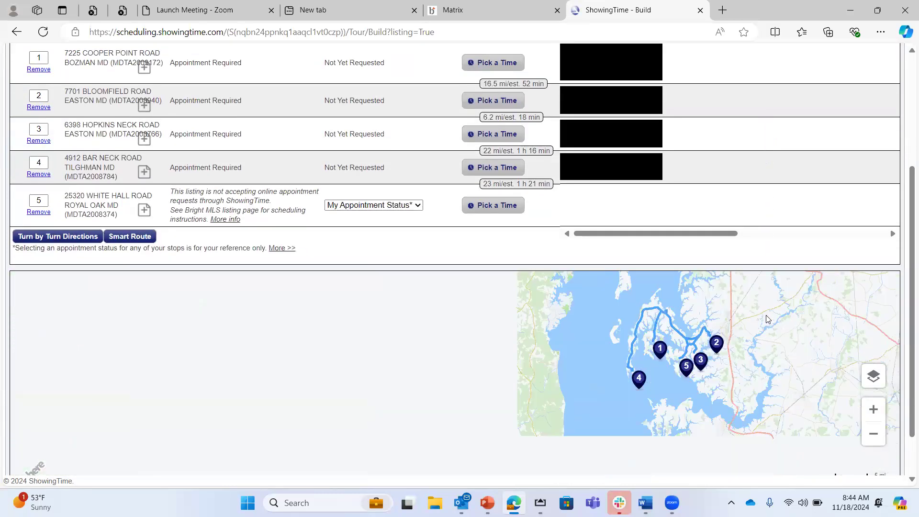
pyautogui.click(873, 409)
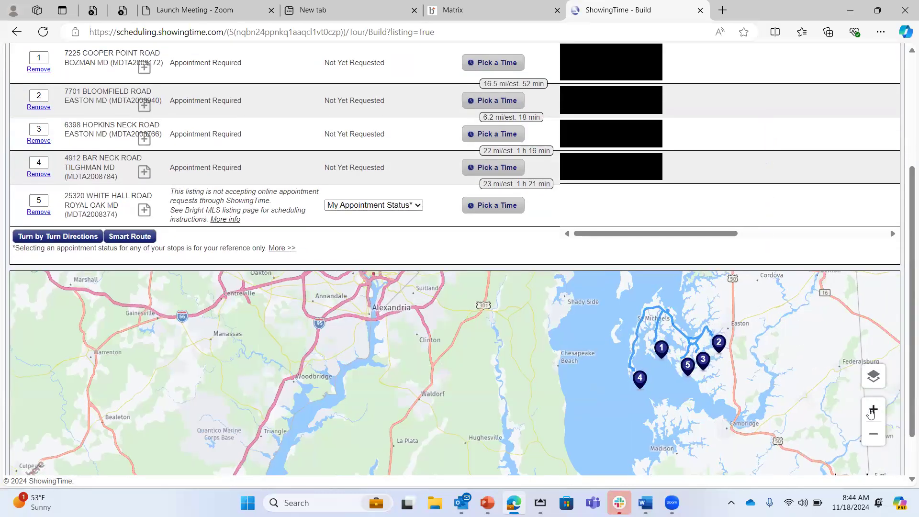
pyautogui.moveTo(675, 382); pyautogui.dragTo(485, 366)
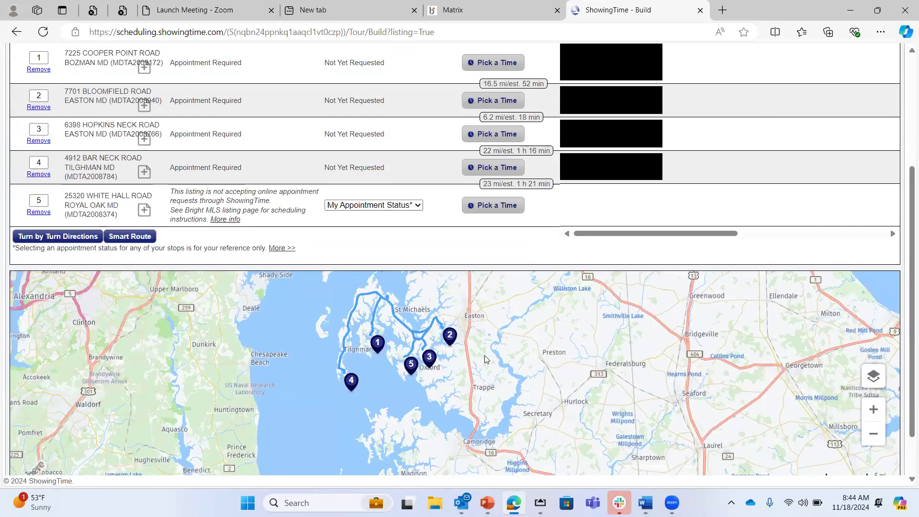
pyautogui.click(873, 409)
pyautogui.moveTo(702, 422); pyautogui.dragTo(707, 427)
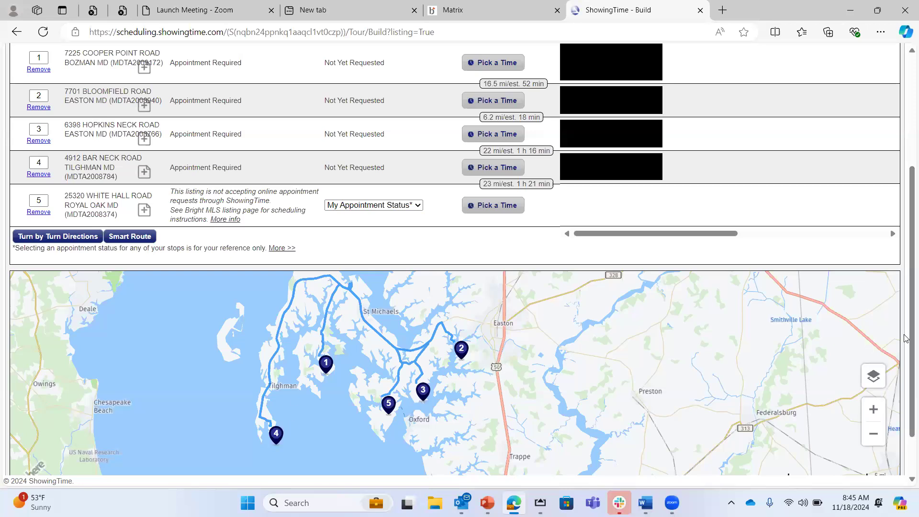
pyautogui.scroll(4, 905, 339)
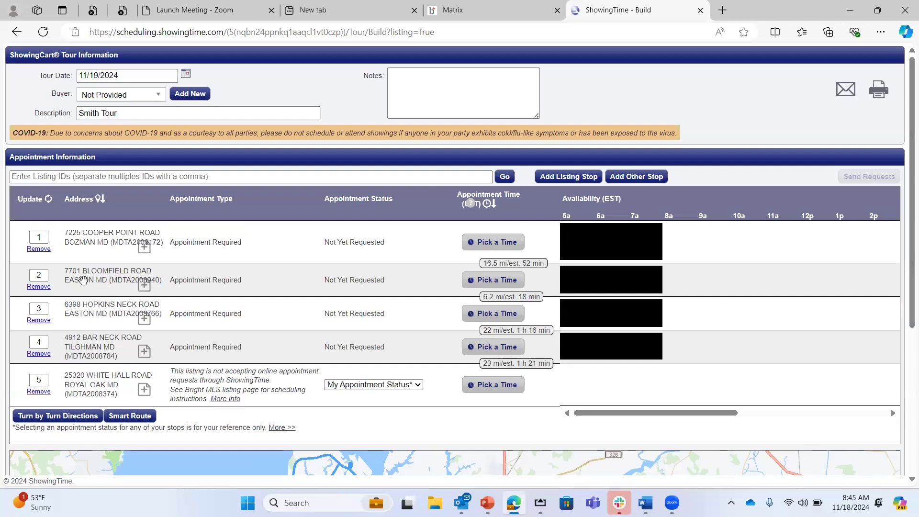
pyautogui.moveTo(84, 280); pyautogui.dragTo(81, 247)
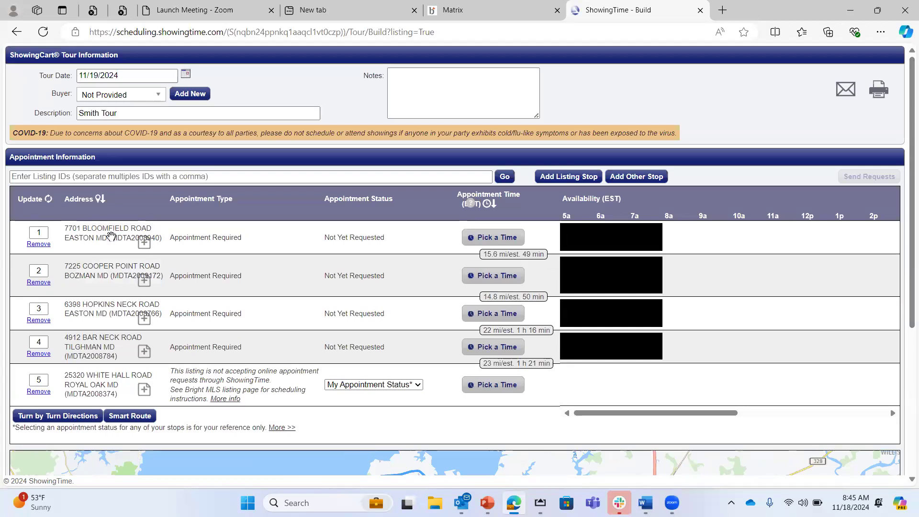
pyautogui.click(122, 422)
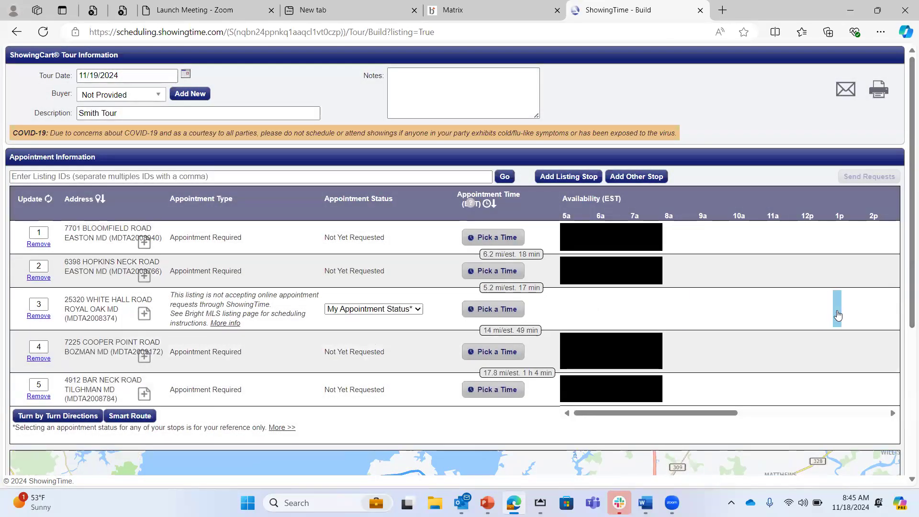
pyautogui.scroll(-3, 838, 311)
pyautogui.scroll(-3, 841, 319)
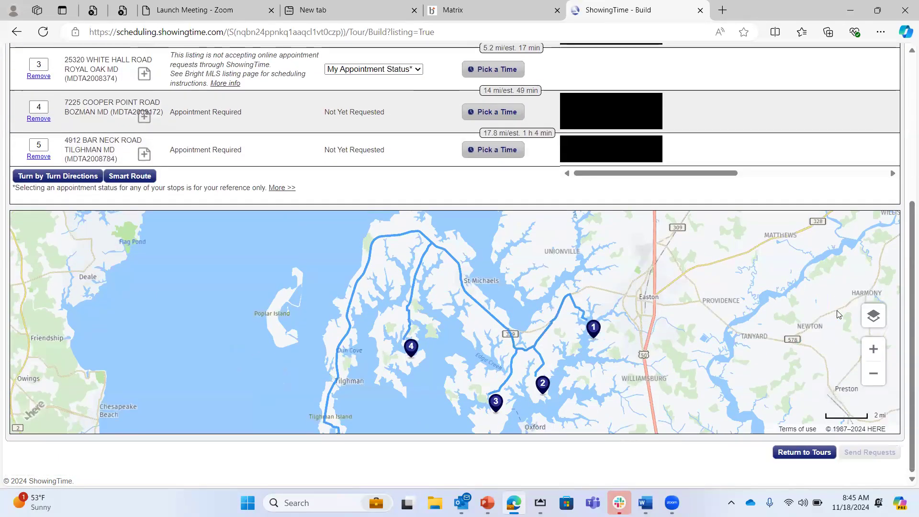
pyautogui.click(873, 378)
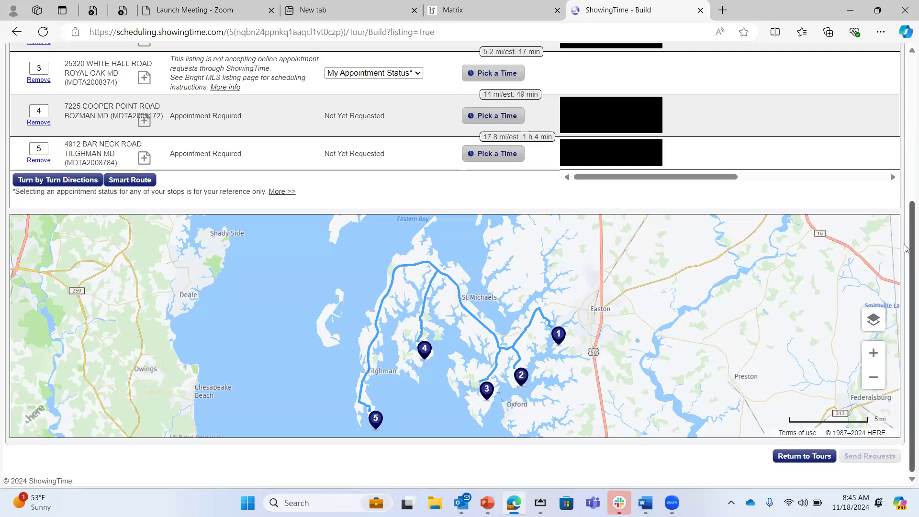
pyautogui.moveTo(906, 241); pyautogui.dragTo(906, 139)
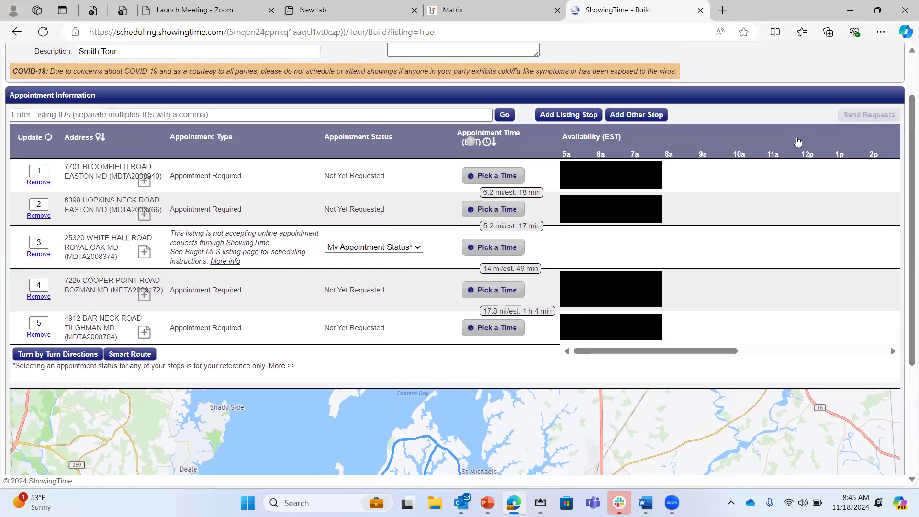
# - Save 15-minute appointments at 10:00, 11:00, 12:00, 12:45 and 1:45 for stops one through five
pyautogui.click(736, 173)
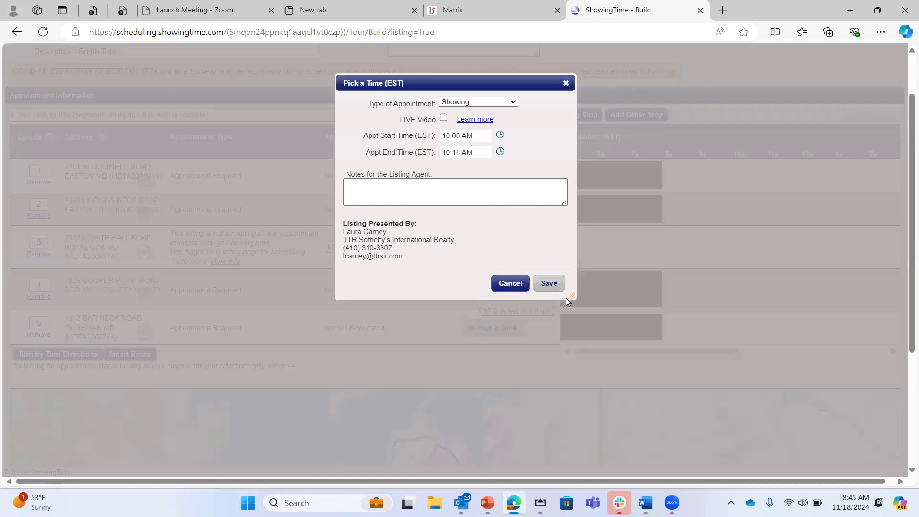
pyautogui.click(552, 283)
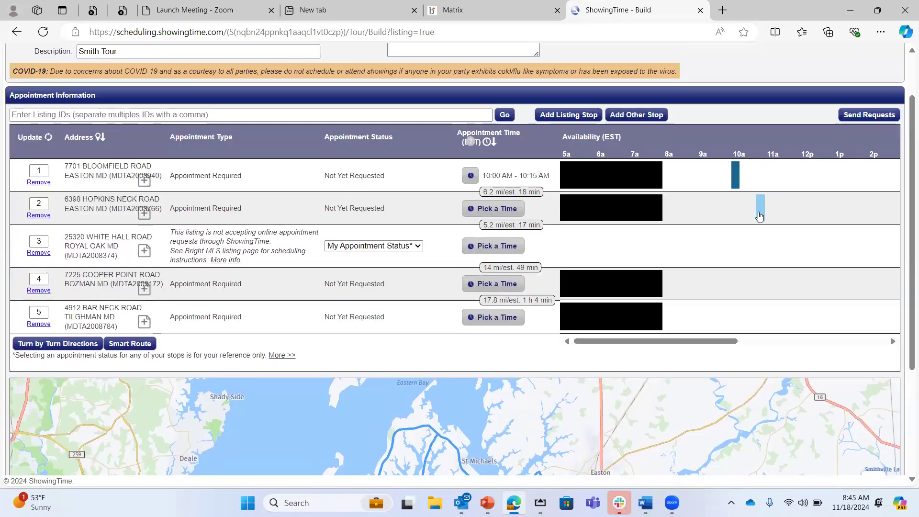
pyautogui.click(766, 207)
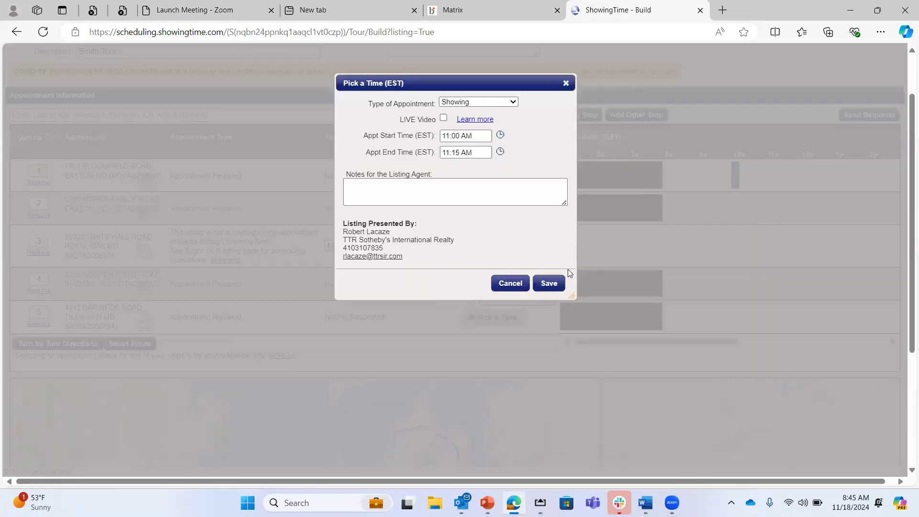
pyautogui.click(549, 283)
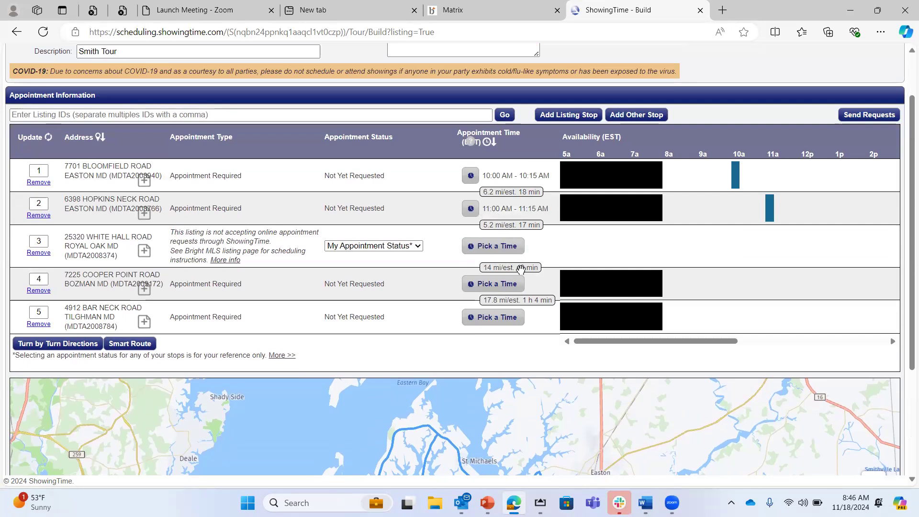
pyautogui.click(804, 255)
pyautogui.click(558, 247)
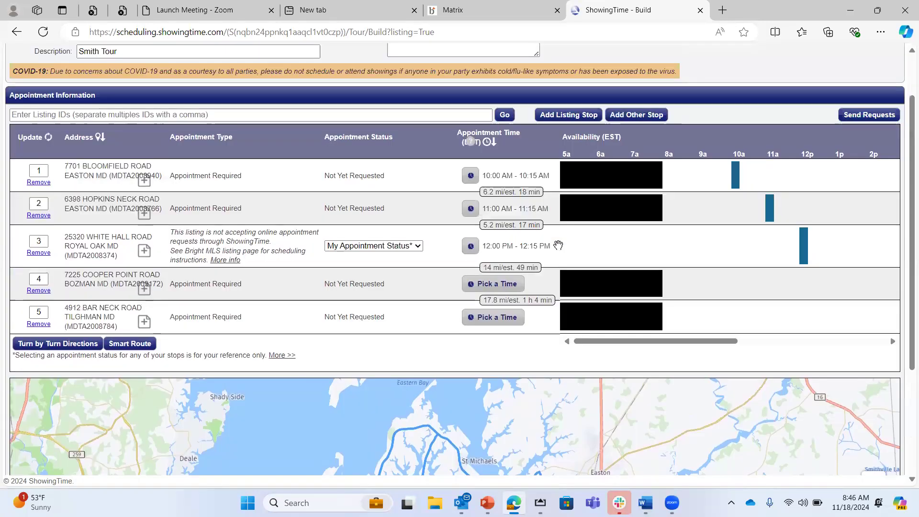
pyautogui.click(831, 290)
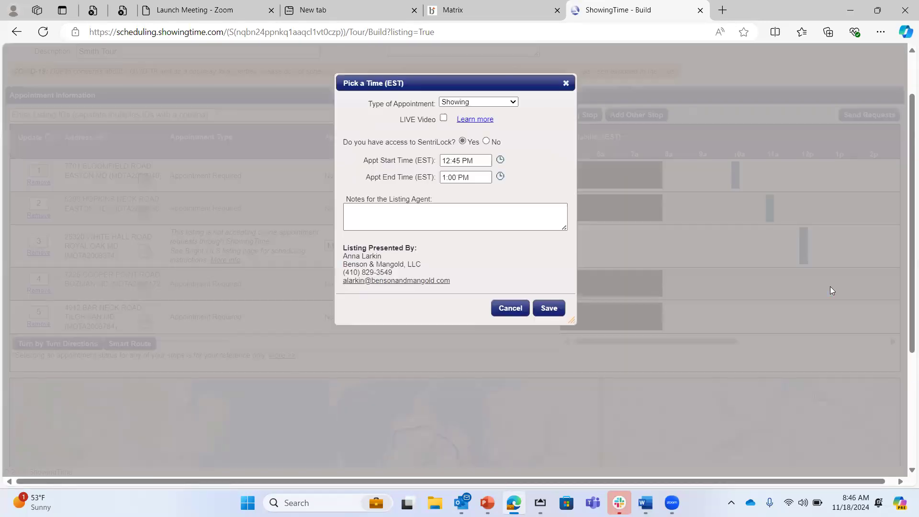
pyautogui.click(556, 308)
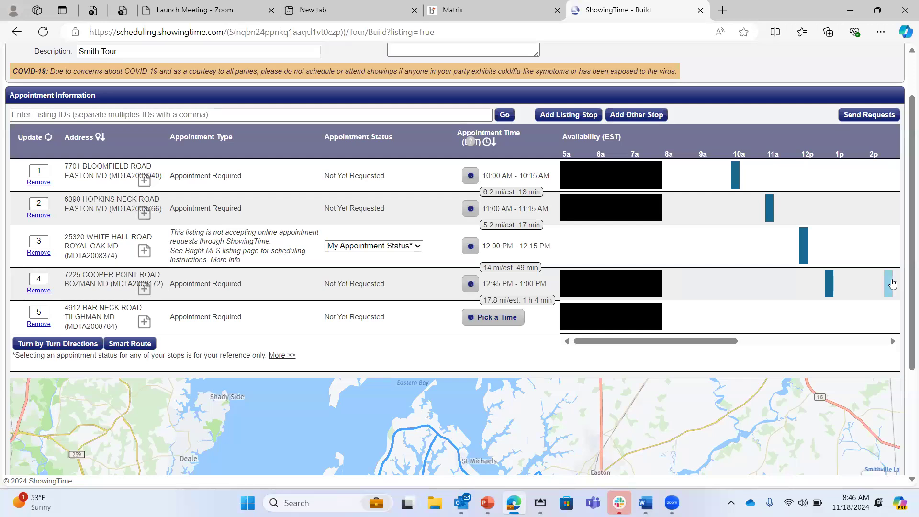
pyautogui.click(859, 325)
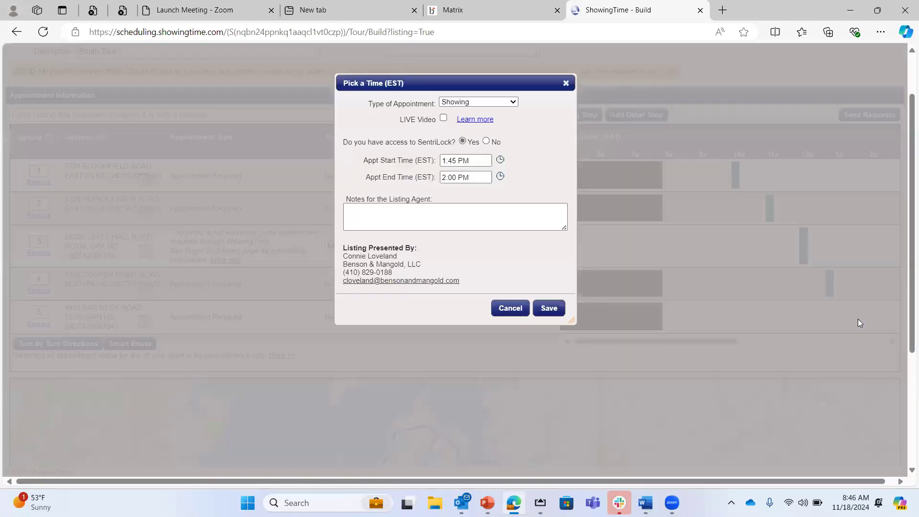
pyautogui.click(550, 307)
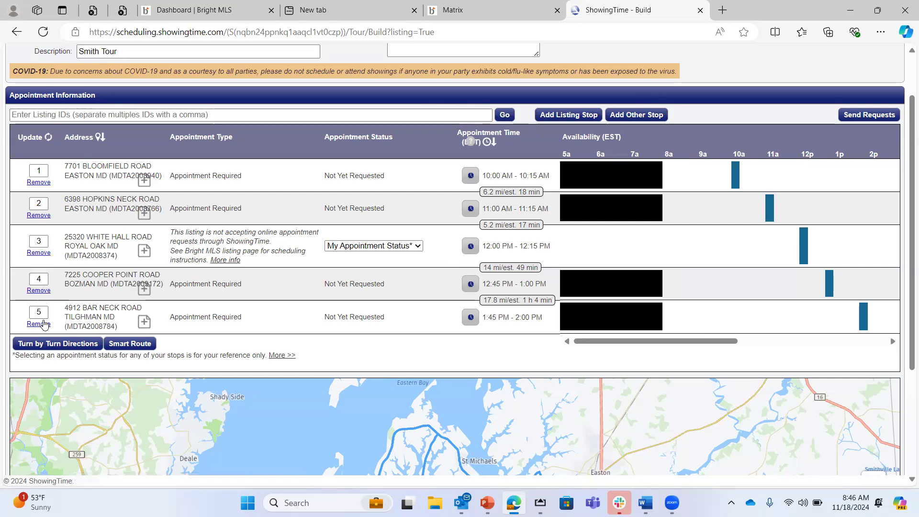
# - Show the tour's turn-by-turn directions beside the map, then return to the top of the page
pyautogui.click(59, 346)
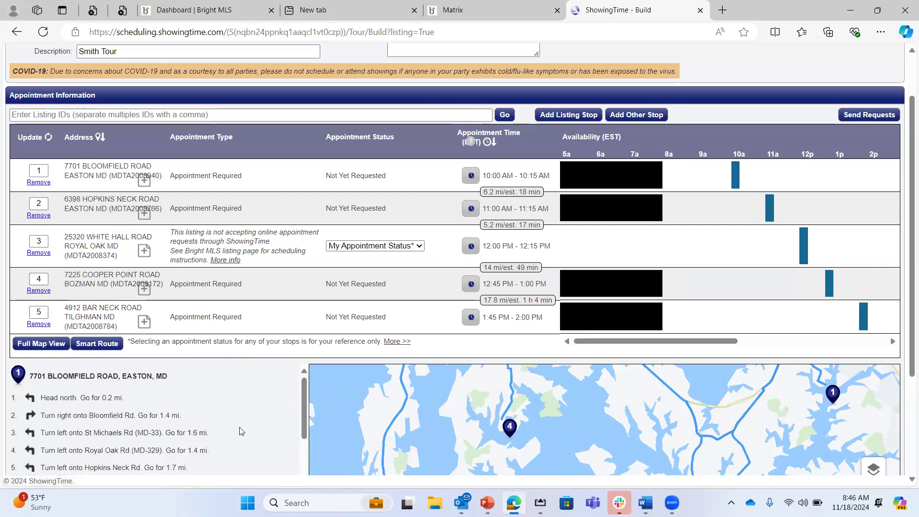
pyautogui.scroll(-1, 241, 431)
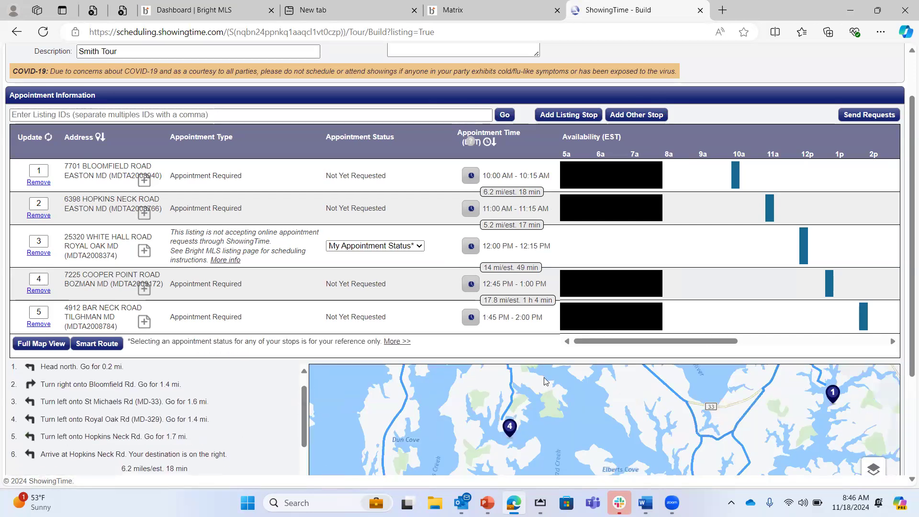
pyautogui.scroll(-1, 904, 364)
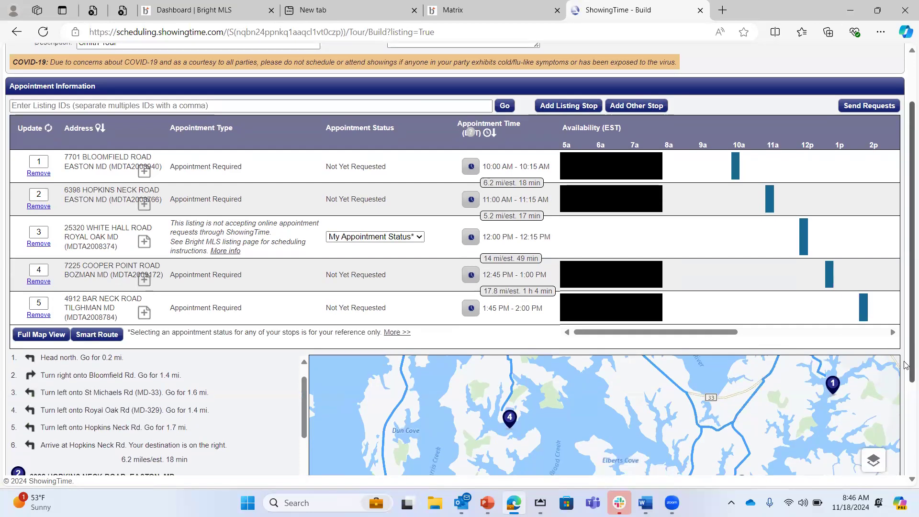
pyautogui.scroll(-3, 905, 364)
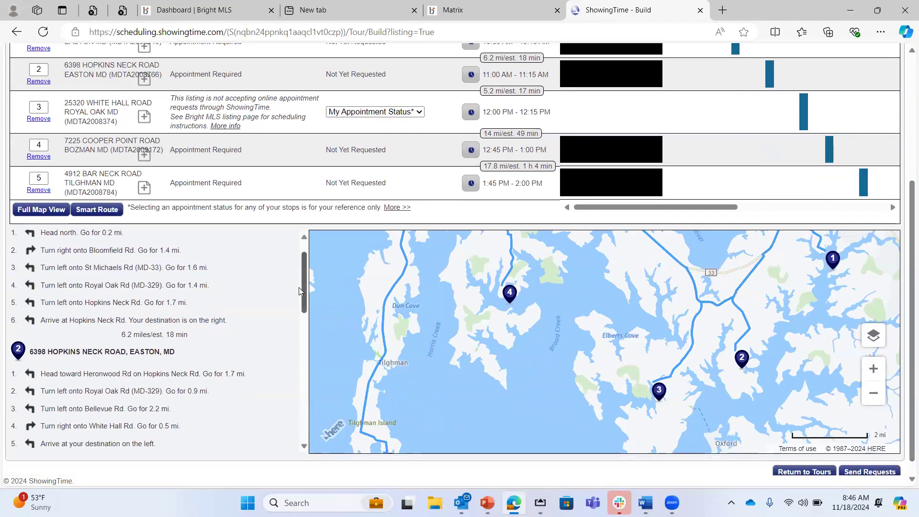
pyautogui.moveTo(305, 291); pyautogui.dragTo(321, 353)
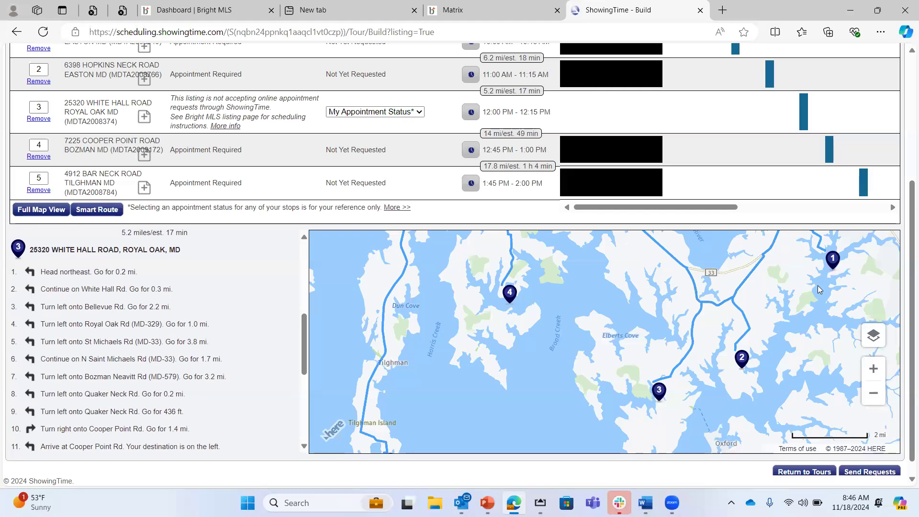
pyautogui.moveTo(905, 297); pyautogui.dragTo(905, 137)
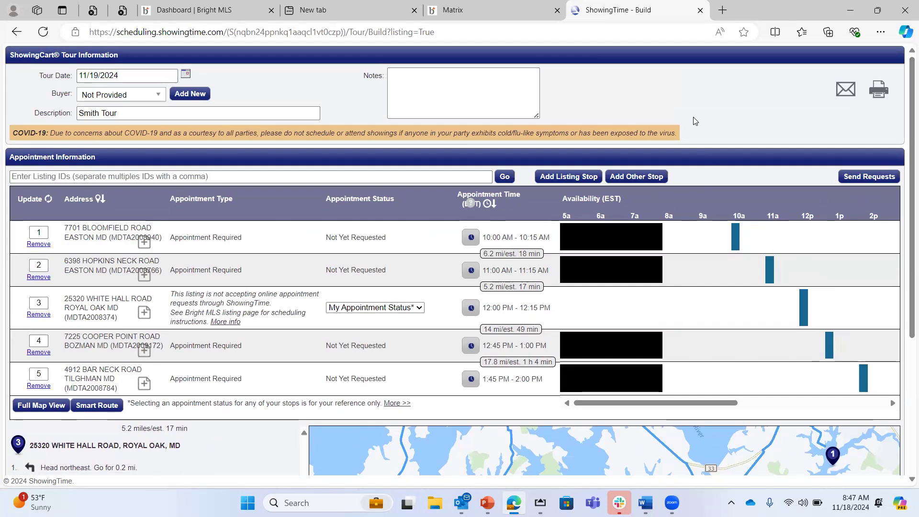
pyautogui.moveTo(516, 494)
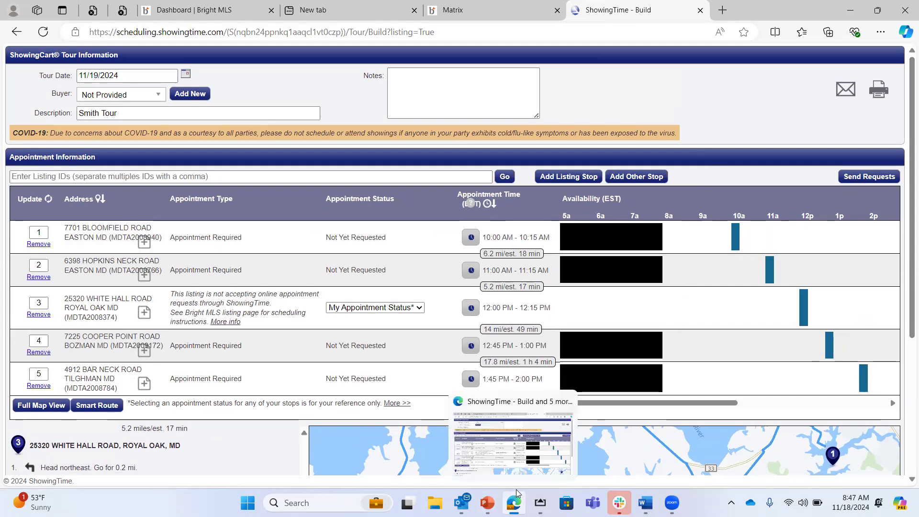